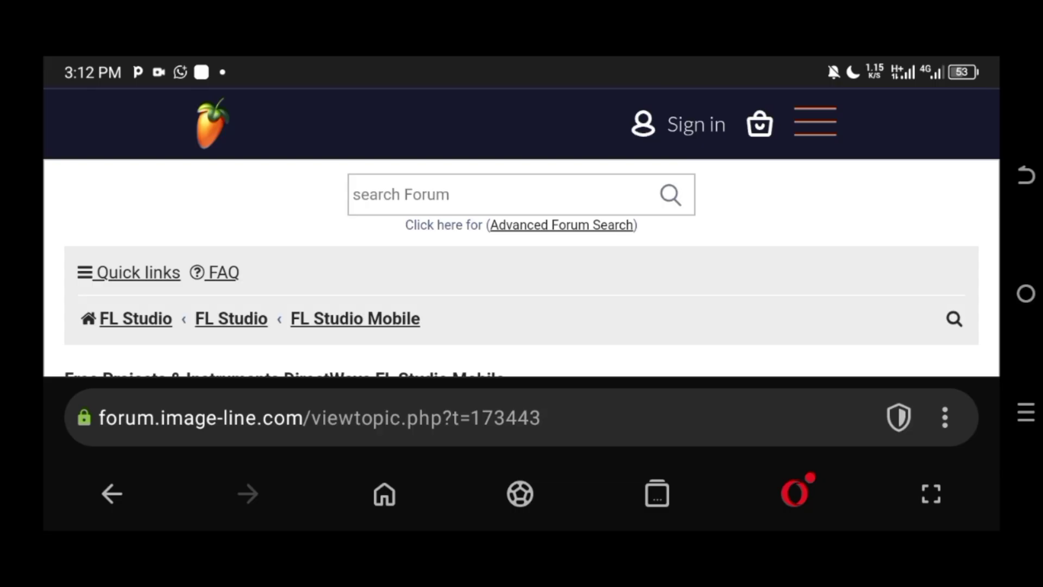
scroll(846, 197, down, 5)
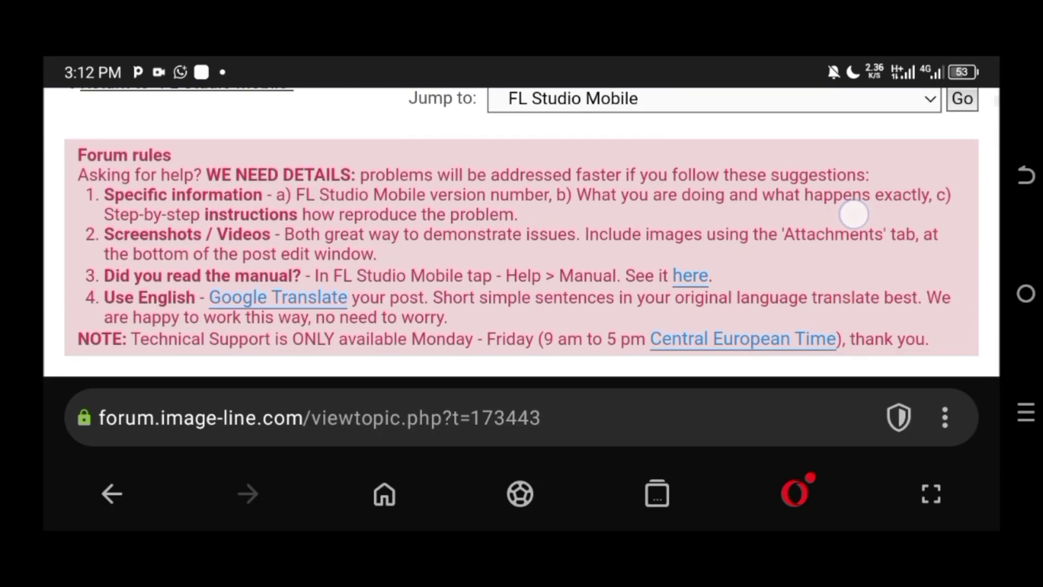
scroll(853, 213, down, 5)
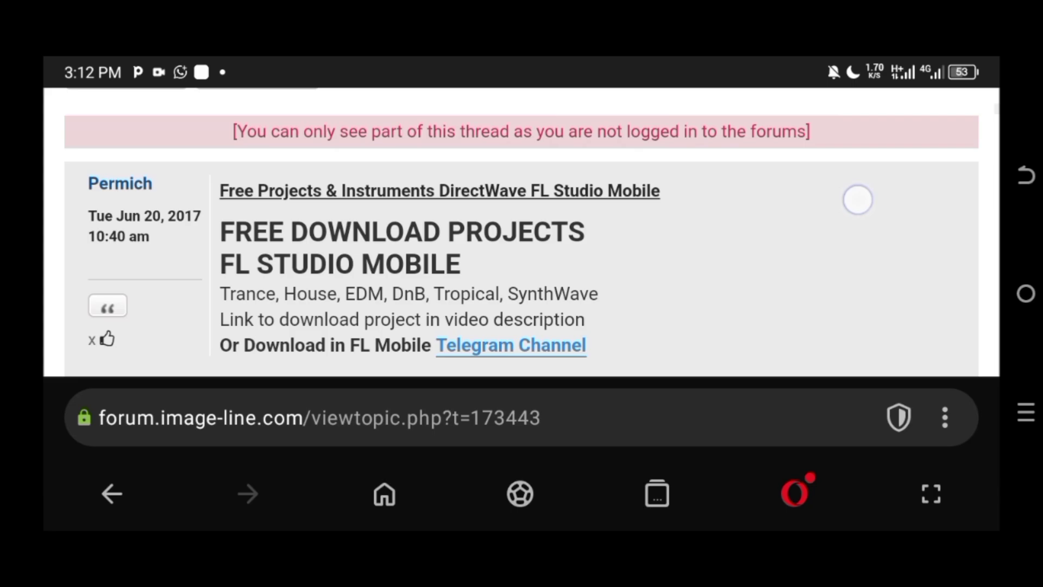
scroll(857, 199, down, 1)
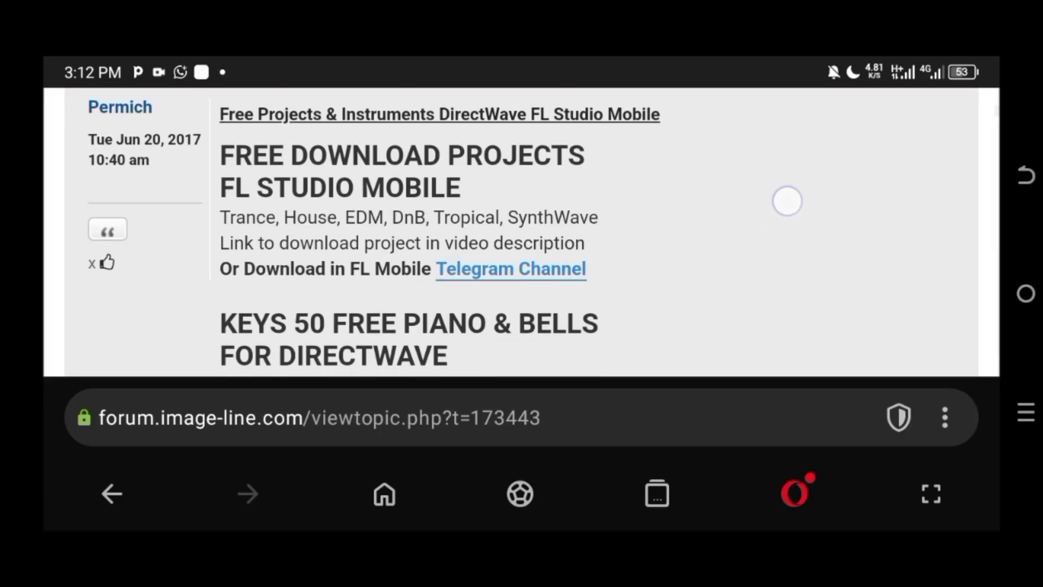
drag(738, 308, 843, 122)
drag(657, 290, 789, 98)
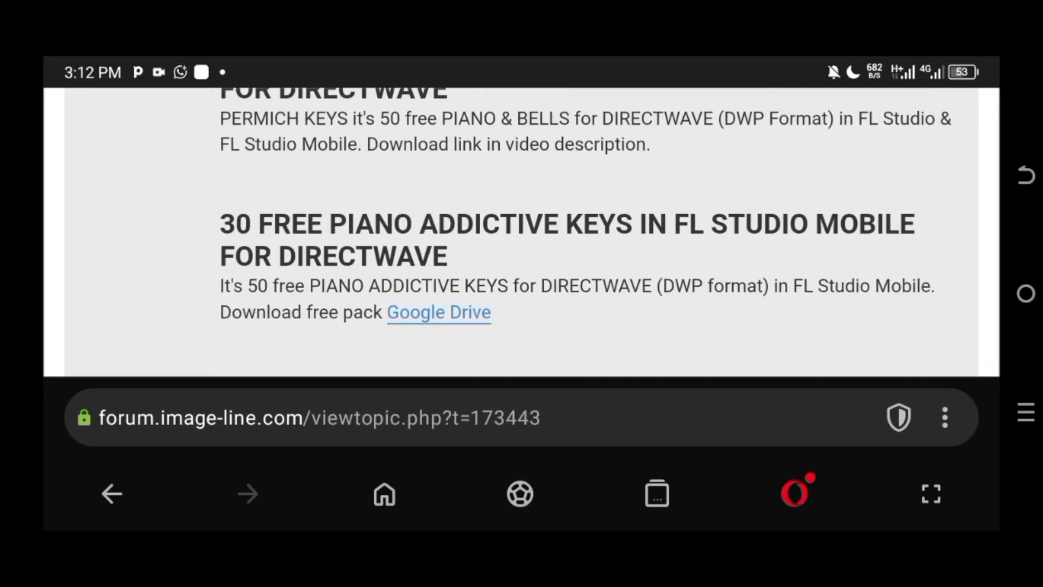
drag(802, 304, 855, 168)
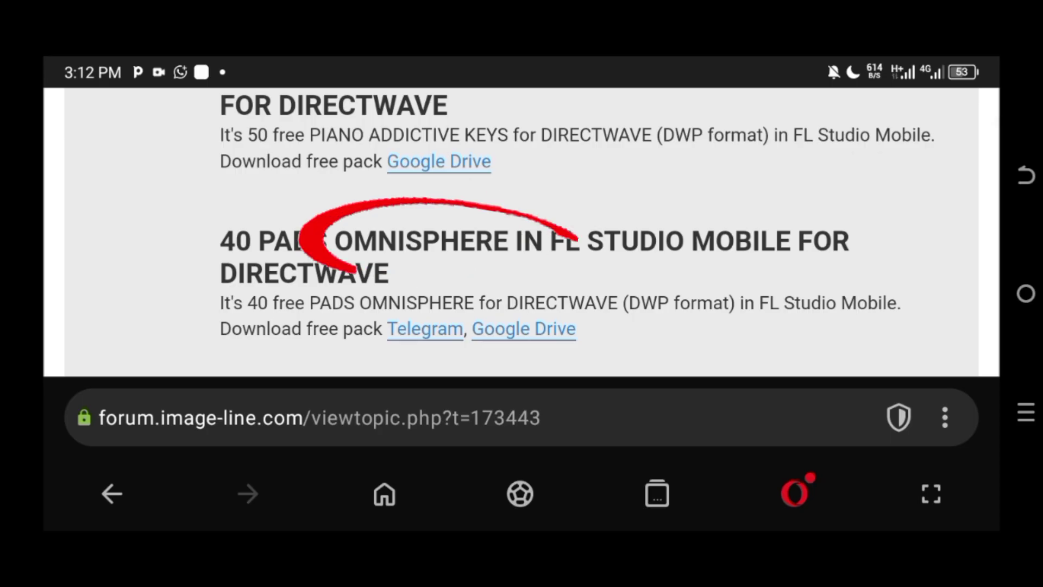
drag(814, 279, 852, 193)
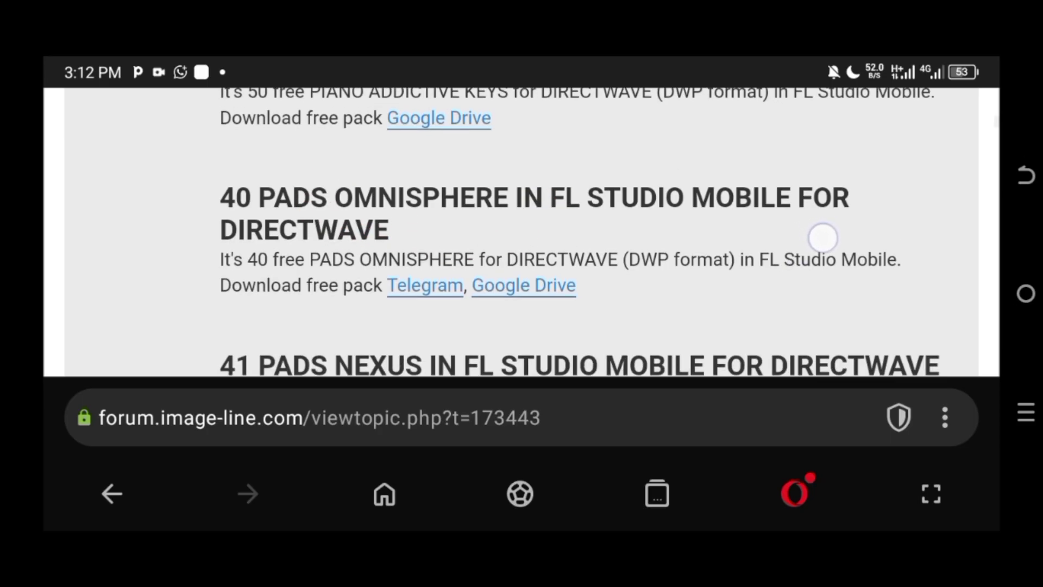
drag(839, 234, 886, 102)
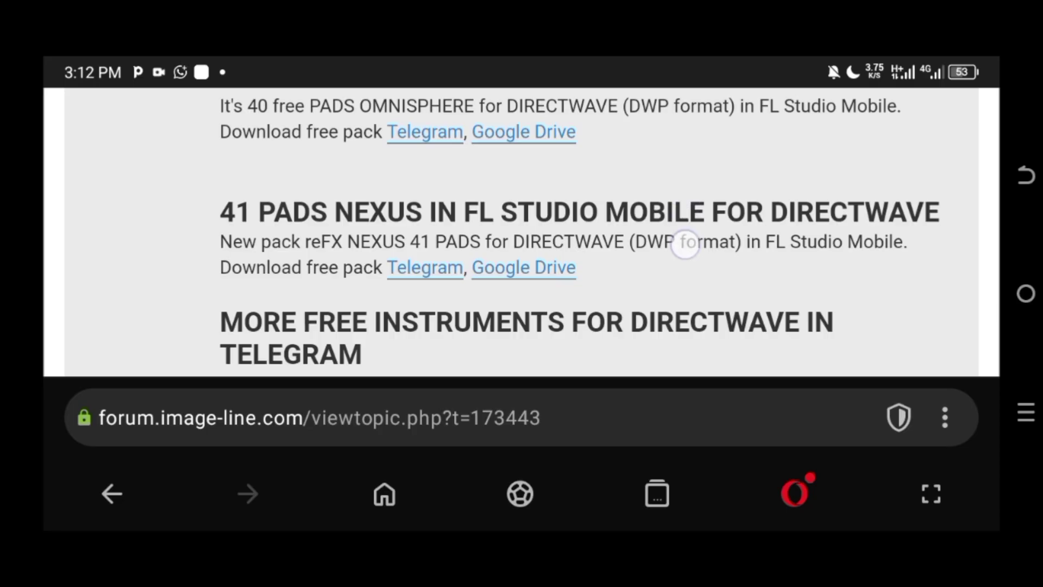
scroll(684, 244, up, 3)
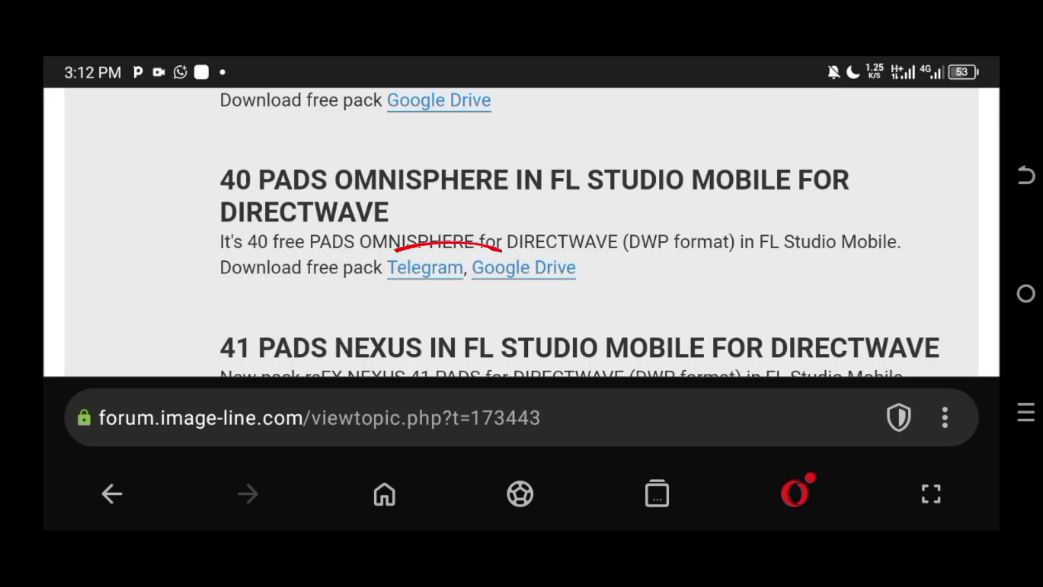
Download the 515 MB Omnisphere Pads zip from Google Drive, bypassing the virus-scan warning.
click(523, 270)
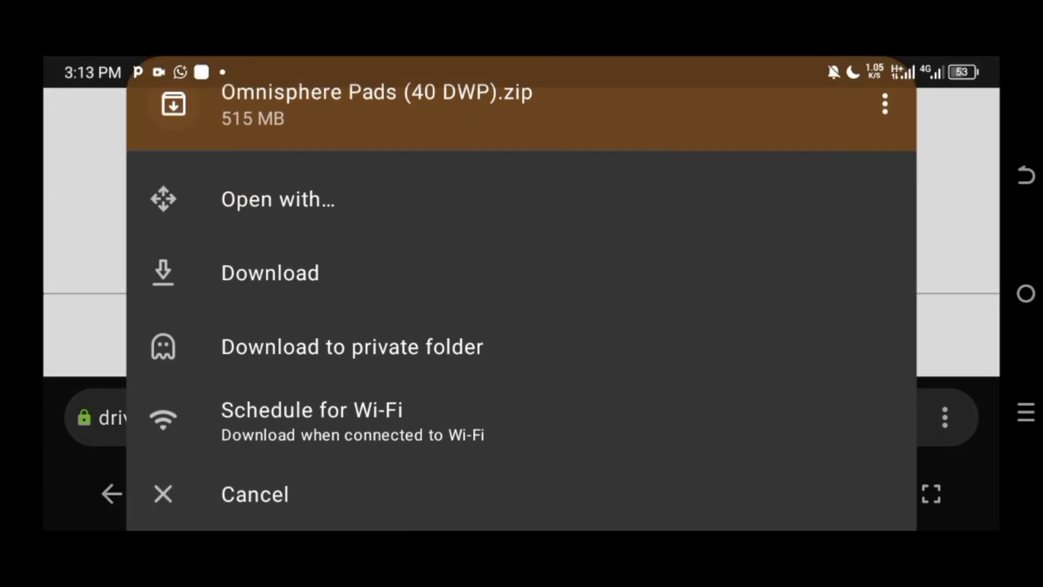
click(252, 271)
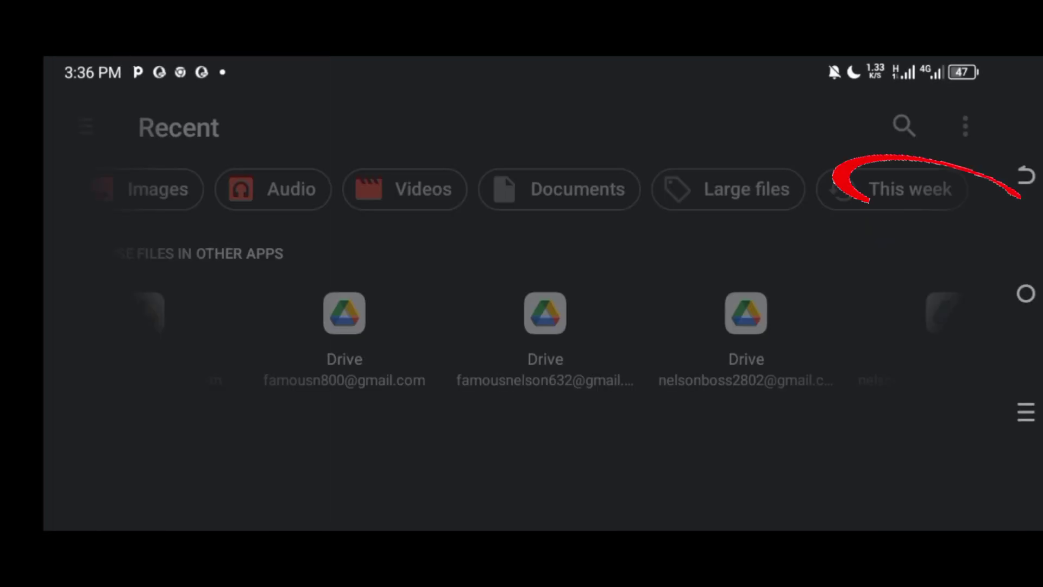
Import the 40 pad files from this week's Omnisphere Pads zip, then delete the archive.
click(923, 177)
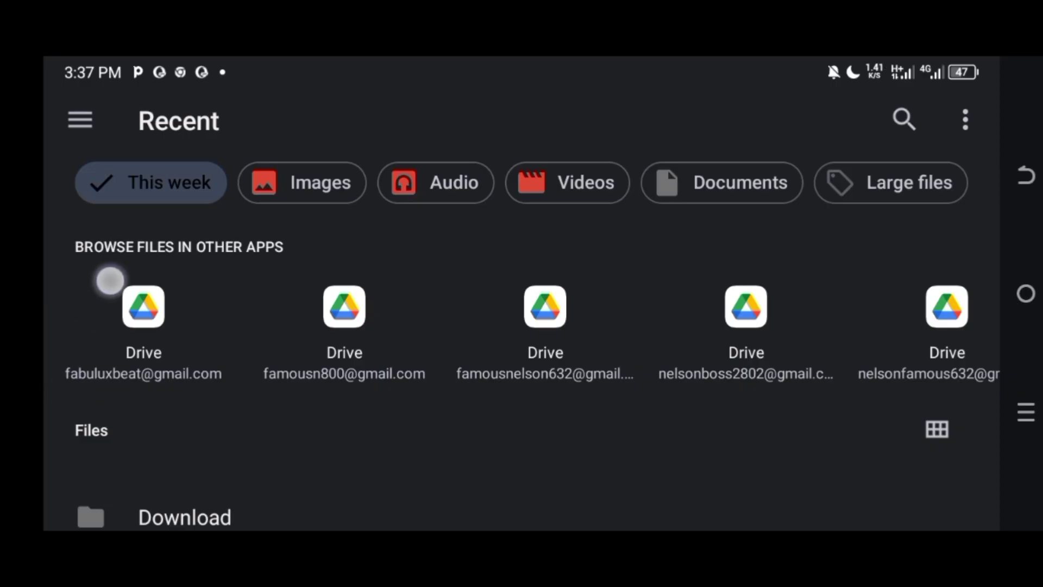
scroll(110, 280, down, 5)
scroll(124, 265, down, 5)
scroll(124, 265, up, 3)
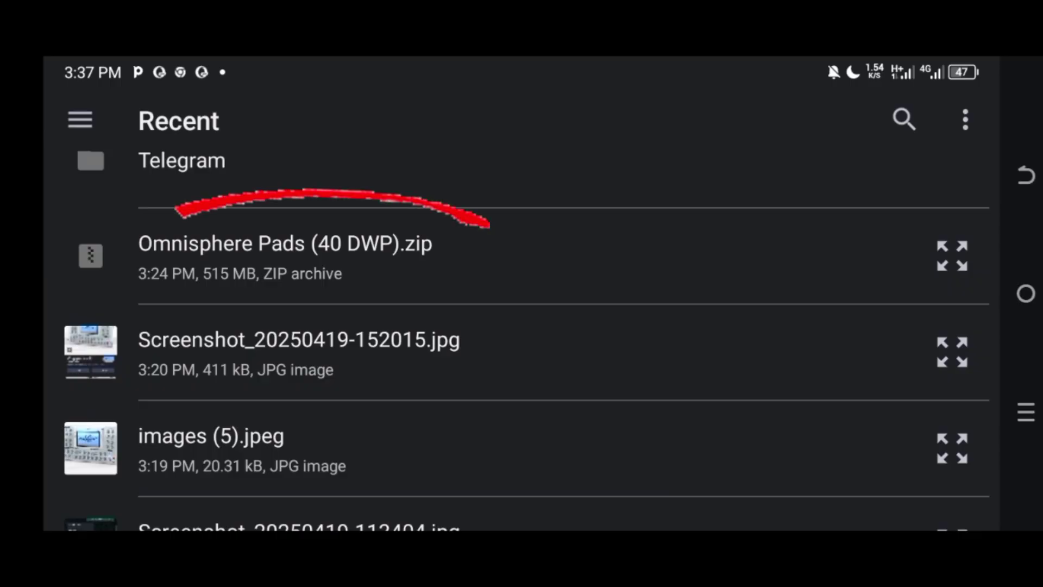
click(157, 240)
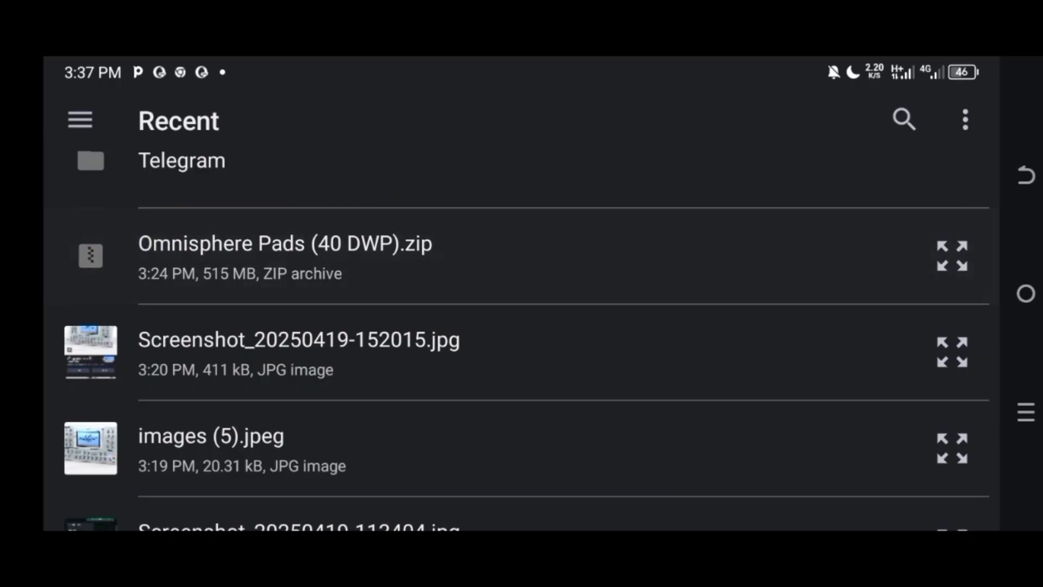
click(505, 308)
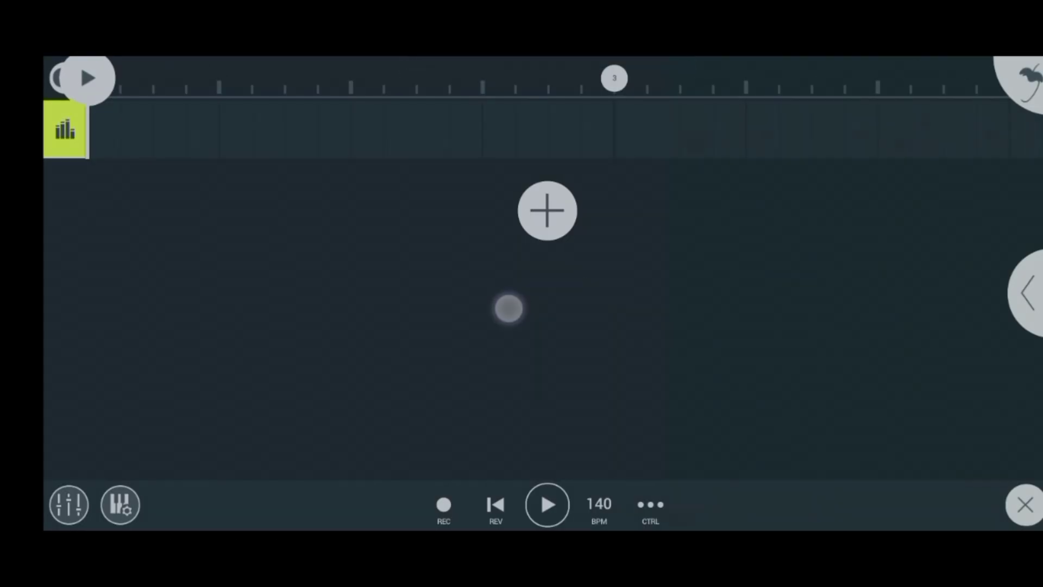
click(522, 310)
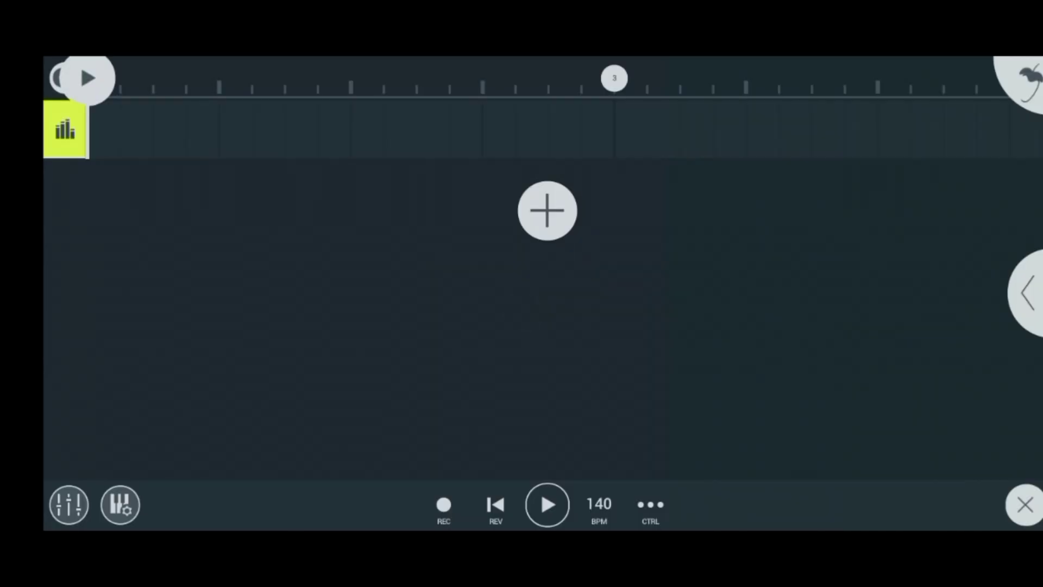
Add a DW Sampler channel and browse to My Files > My Instruments.
click(547, 211)
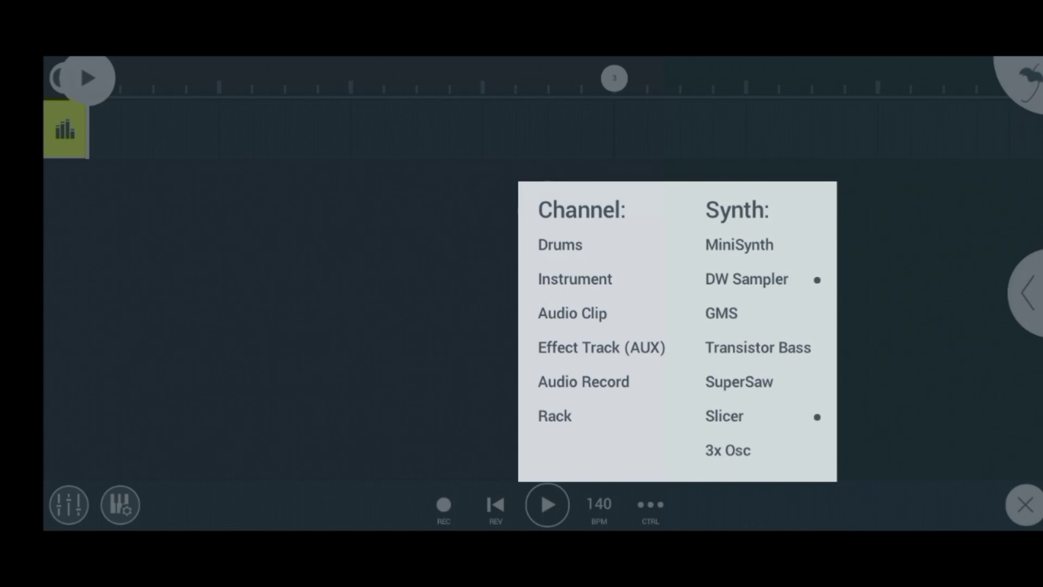
click(758, 277)
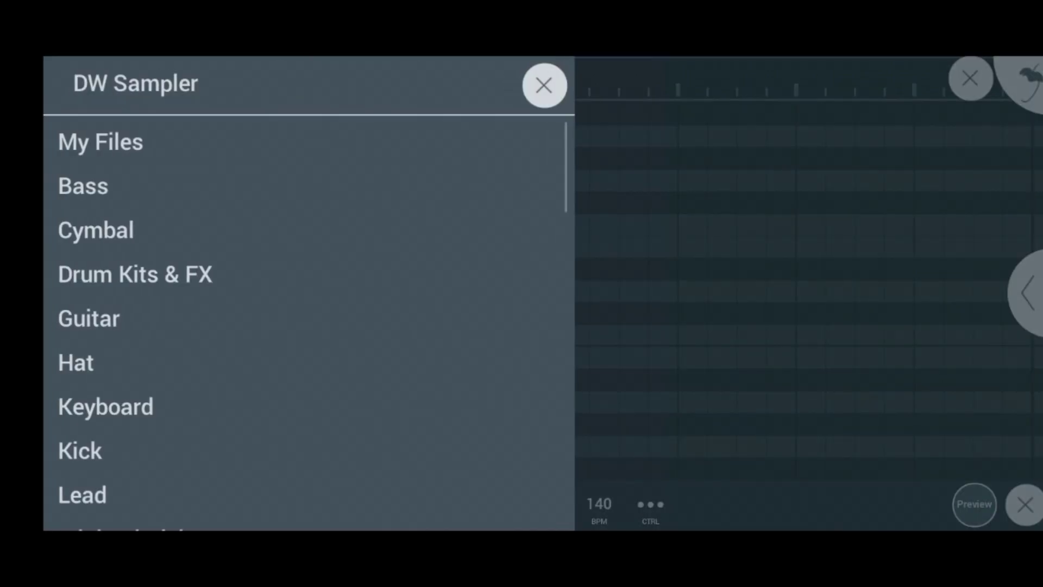
click(66, 138)
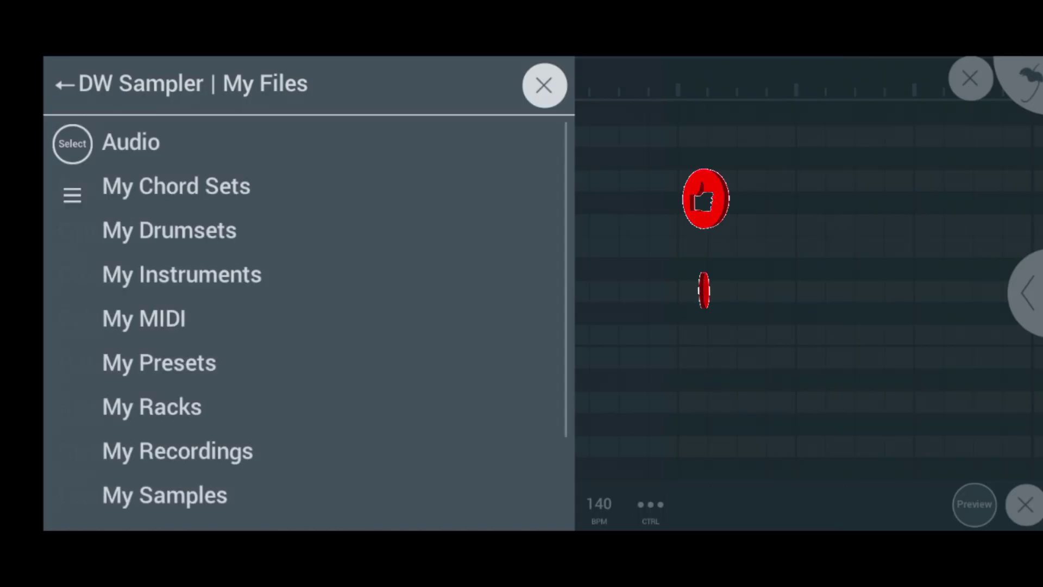
click(405, 272)
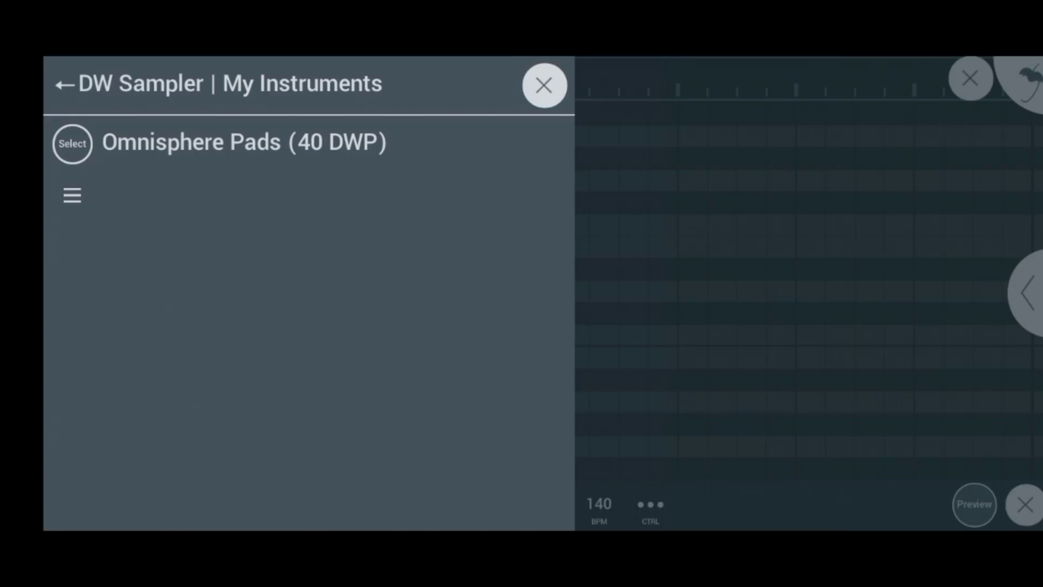
Open 'Omnisphere Pads (40 DWP)' and preview Bright Omni Pads 2 and 3.
click(175, 143)
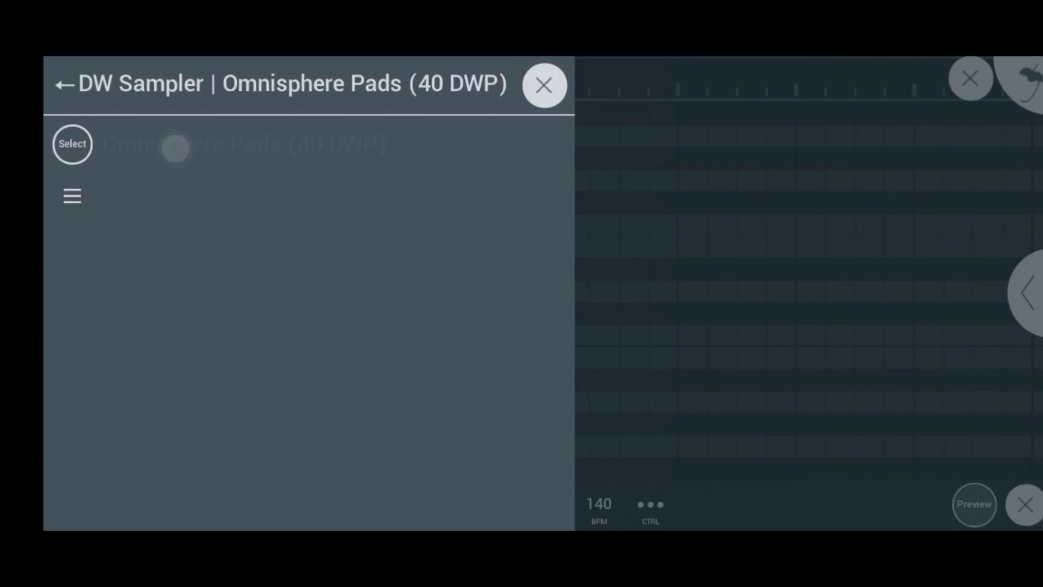
drag(131, 196, 254, 196)
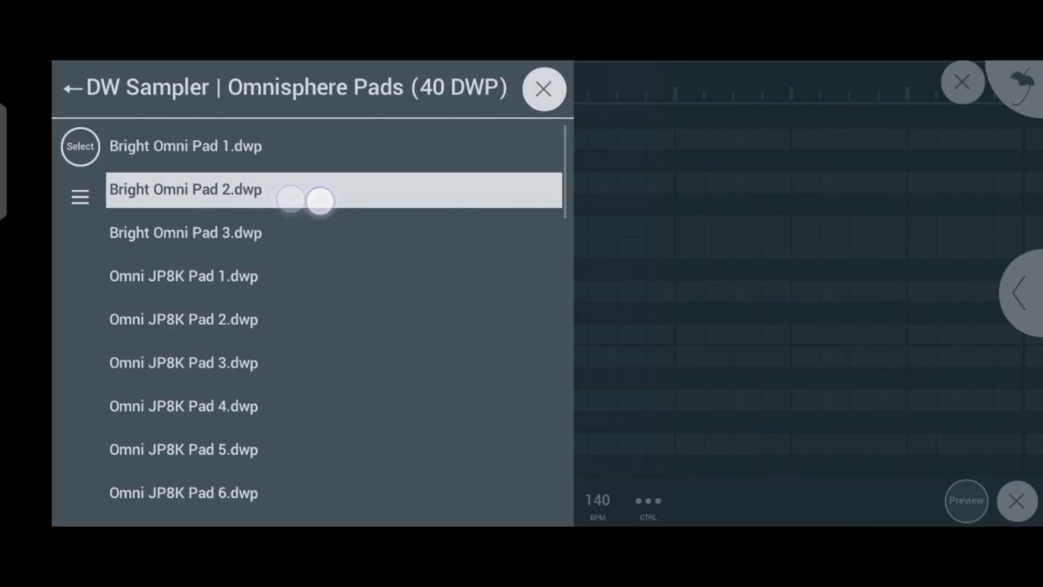
drag(182, 237, 391, 242)
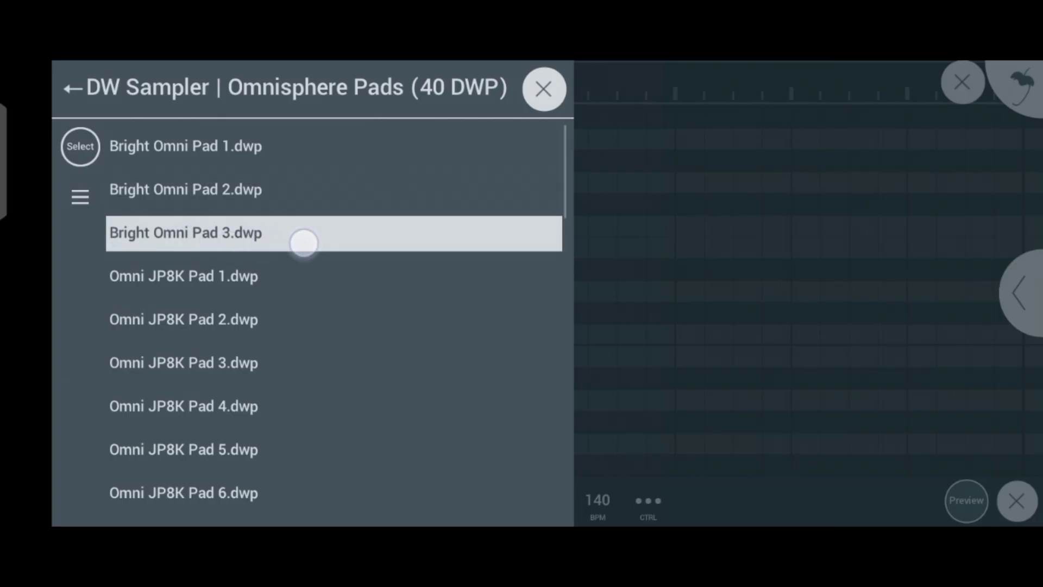
click(215, 231)
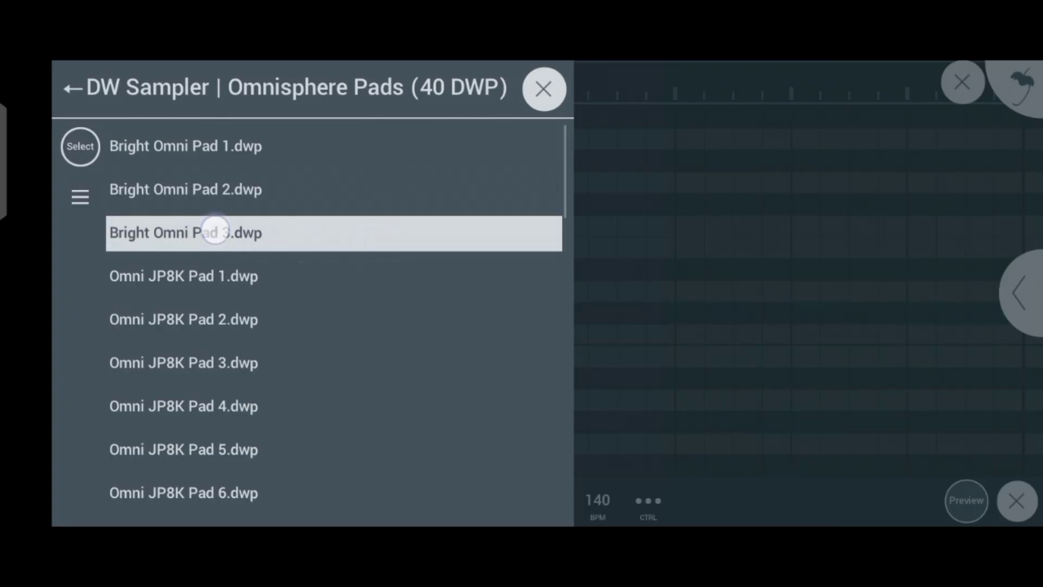
Preview Omni JP8K Pads 1 through 5 in turn.
click(168, 283)
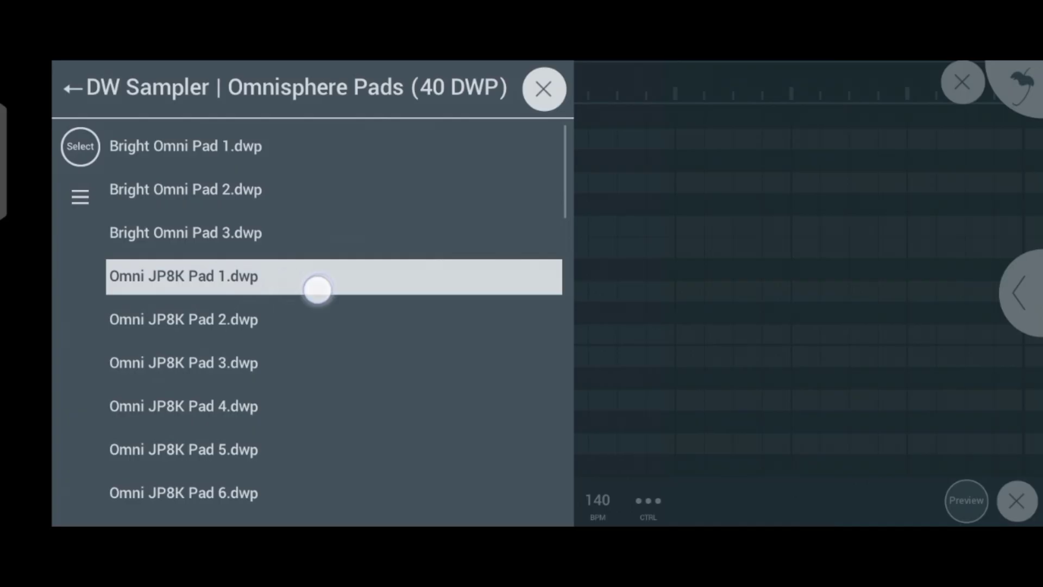
drag(222, 285, 325, 285)
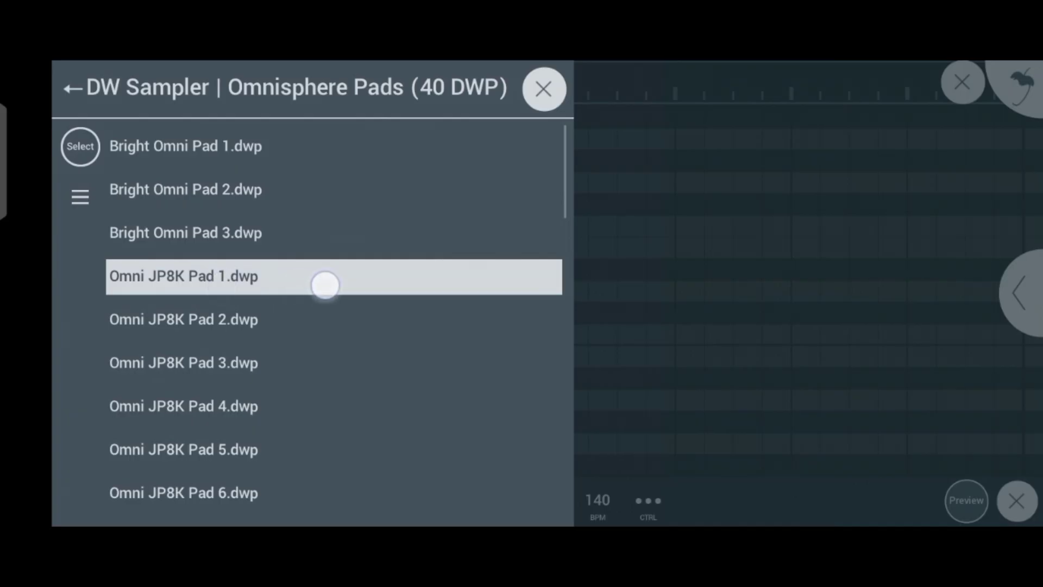
drag(207, 321, 406, 323)
mouse_move(203, 362)
mouse_down()
mouse_move(254, 376)
mouse_move(400, 375)
mouse_up()
scroll(133, 240, down, 2)
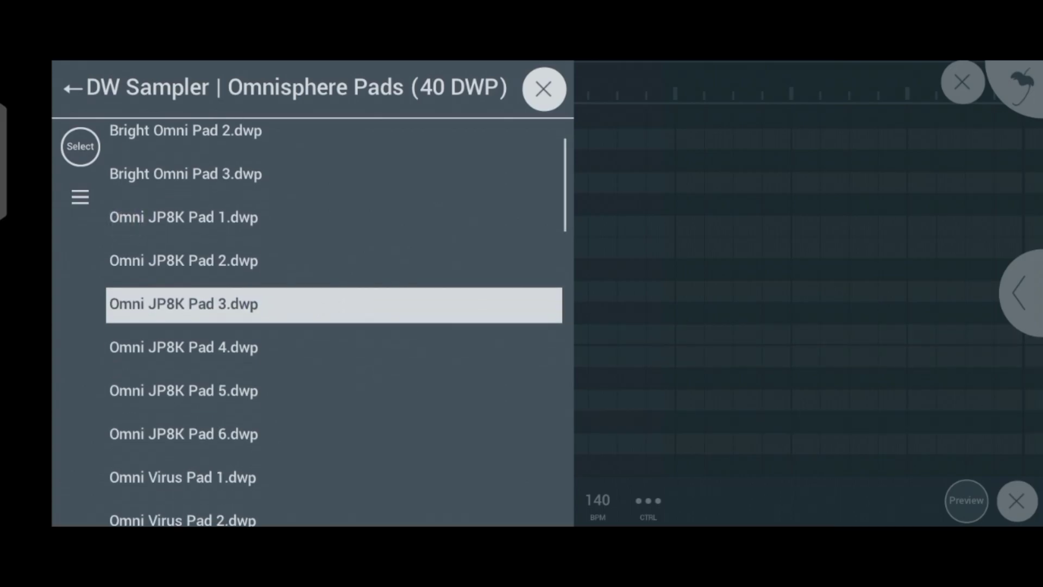
mouse_move(180, 356)
mouse_down()
mouse_move(353, 367)
mouse_move(395, 352)
mouse_up()
mouse_move(192, 396)
mouse_down()
mouse_move(353, 398)
mouse_move(383, 409)
mouse_move(389, 394)
mouse_up()
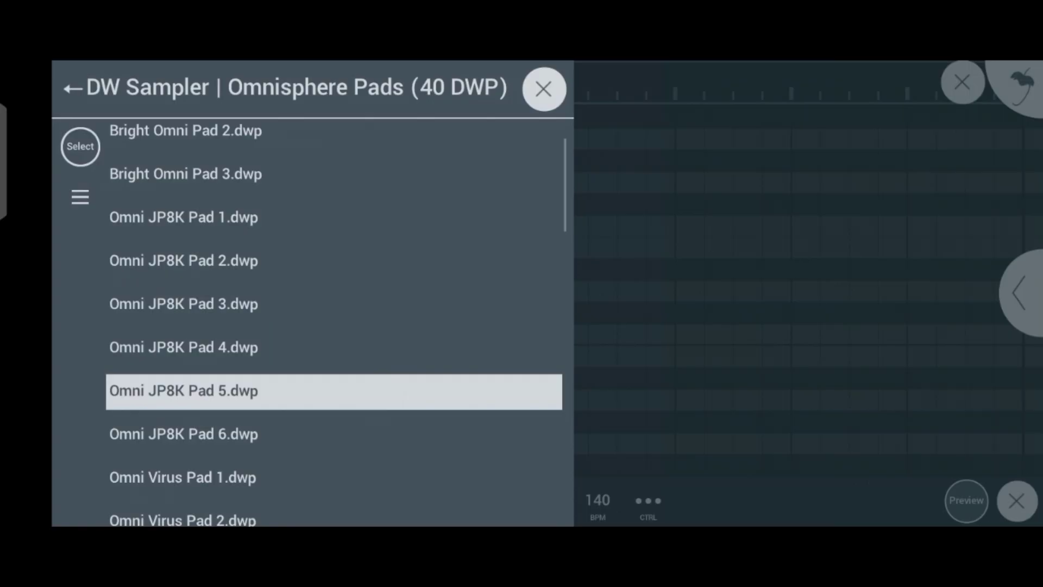
Close the sample browser and draw a C4–E–G chord across bar 1.
click(948, 288)
click(949, 291)
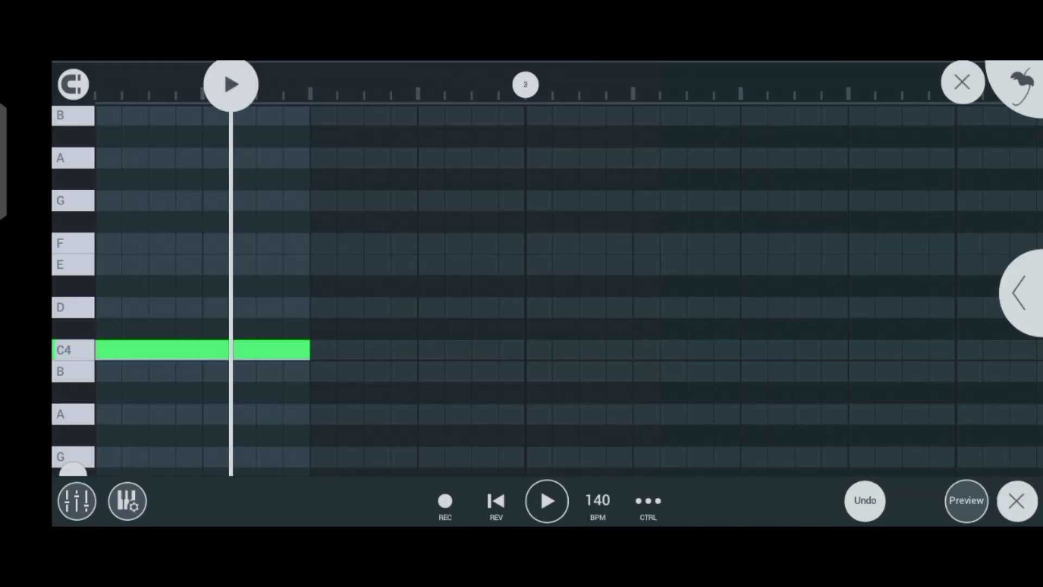
click(114, 264)
drag(122, 264, 95, 264)
click(96, 199)
Draw a D–F–A chord in bar 2 and an E note across bar 3.
click(326, 307)
click(326, 241)
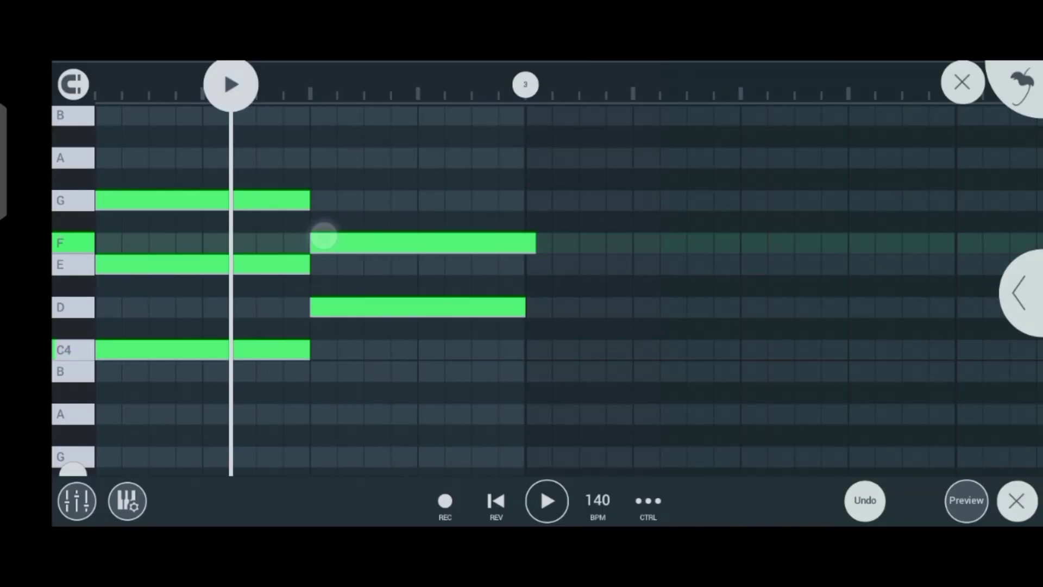
click(326, 158)
click(562, 264)
drag(562, 264, 539, 264)
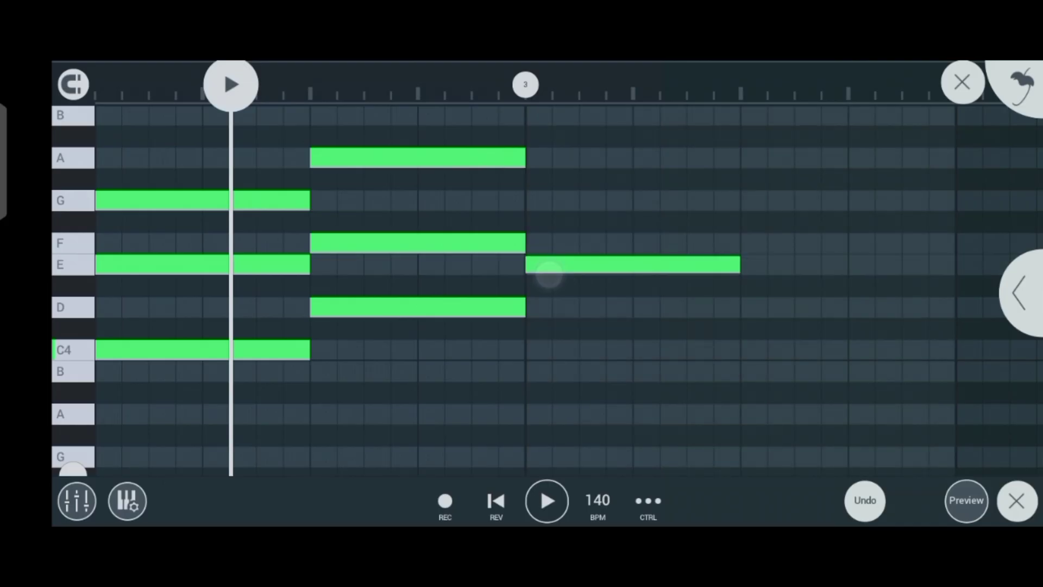